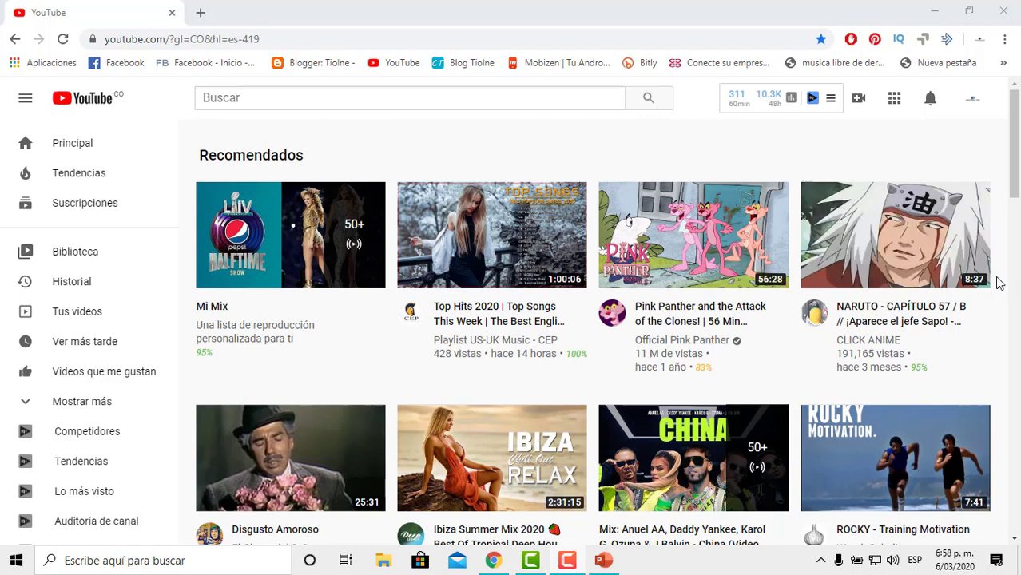
click(983, 110)
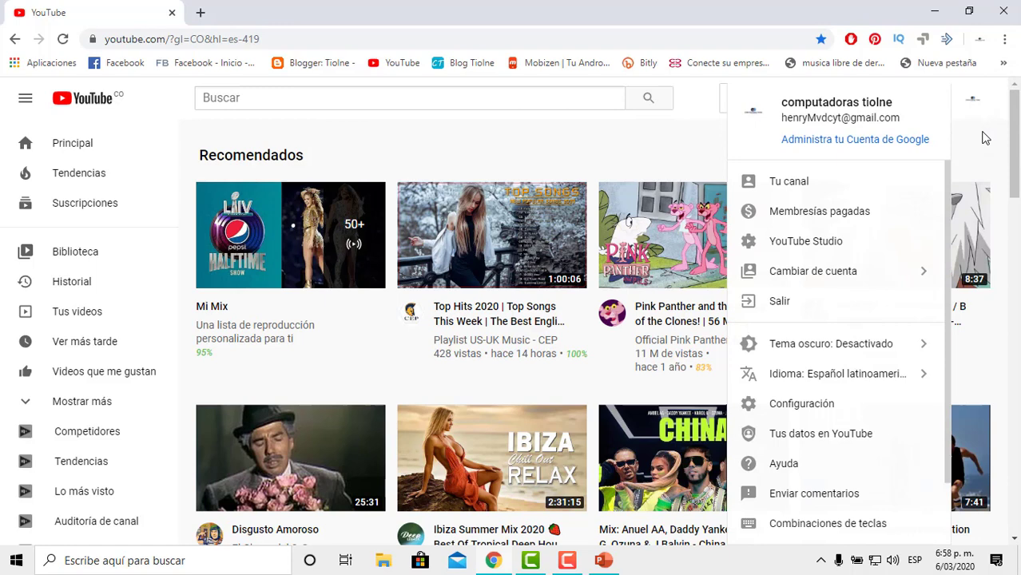
click(986, 138)
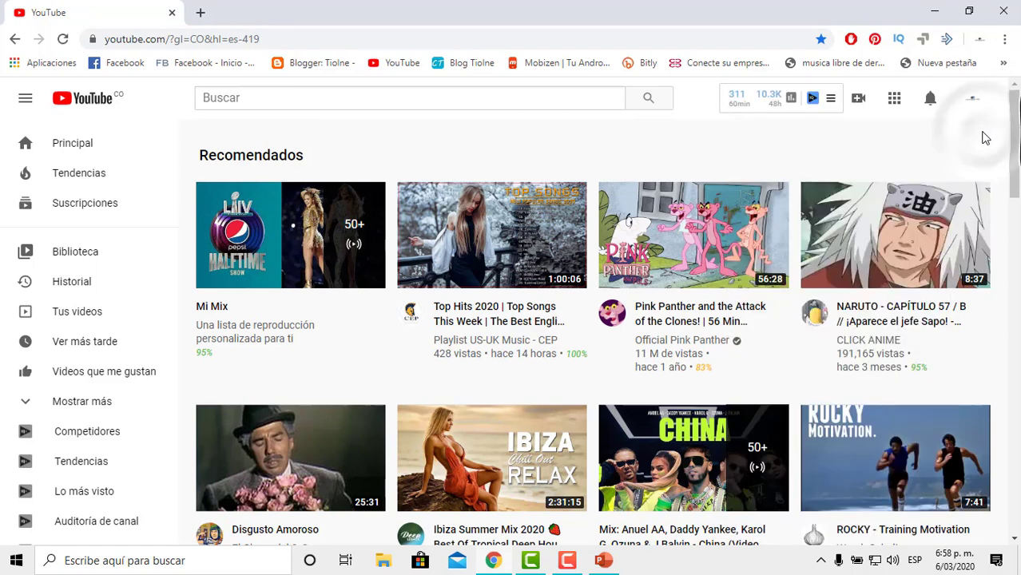
- Start a video upload on YouTube from an incognito window, then close that window at the sign-in page
click(1005, 40)
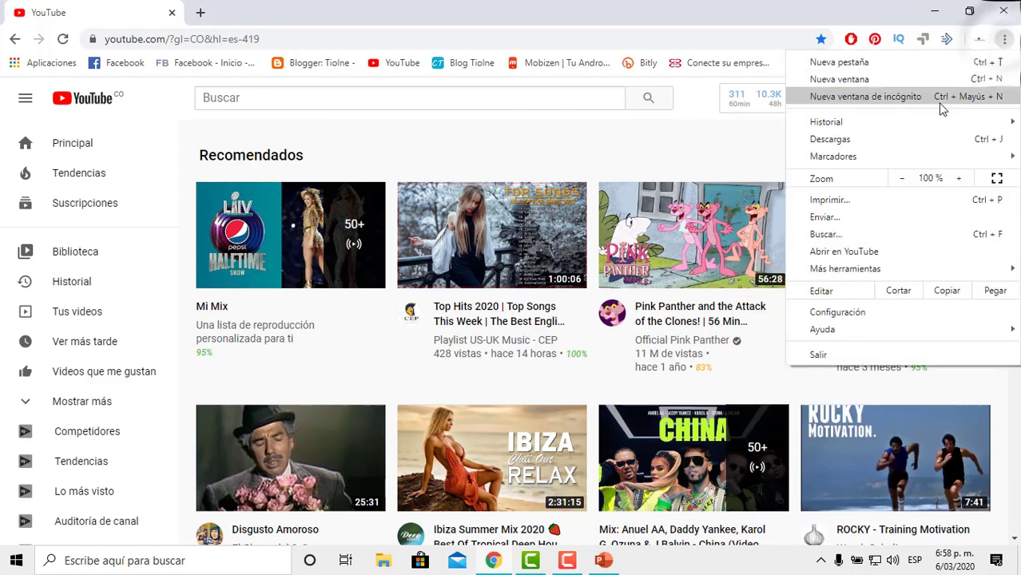
click(940, 103)
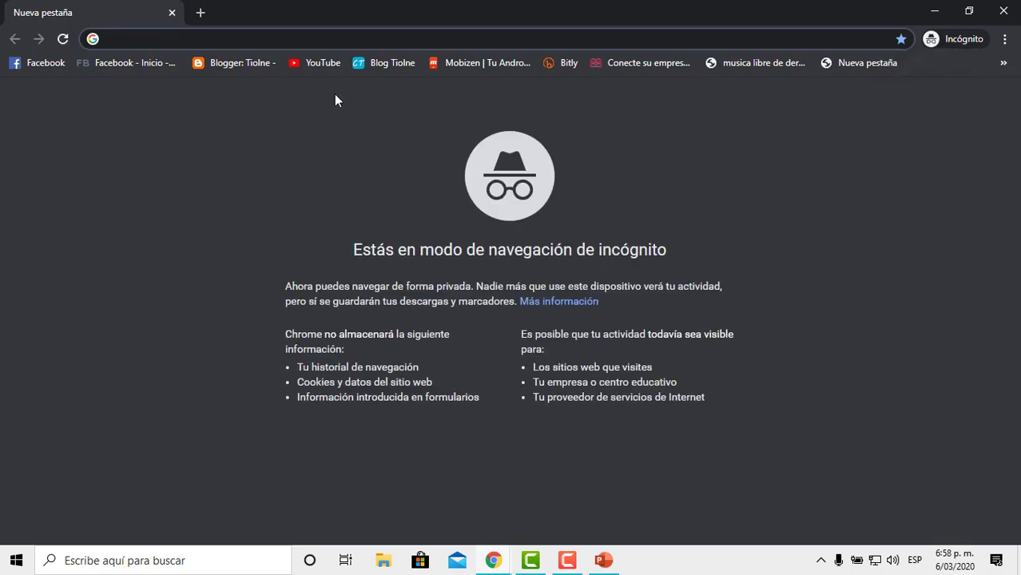
click(301, 61)
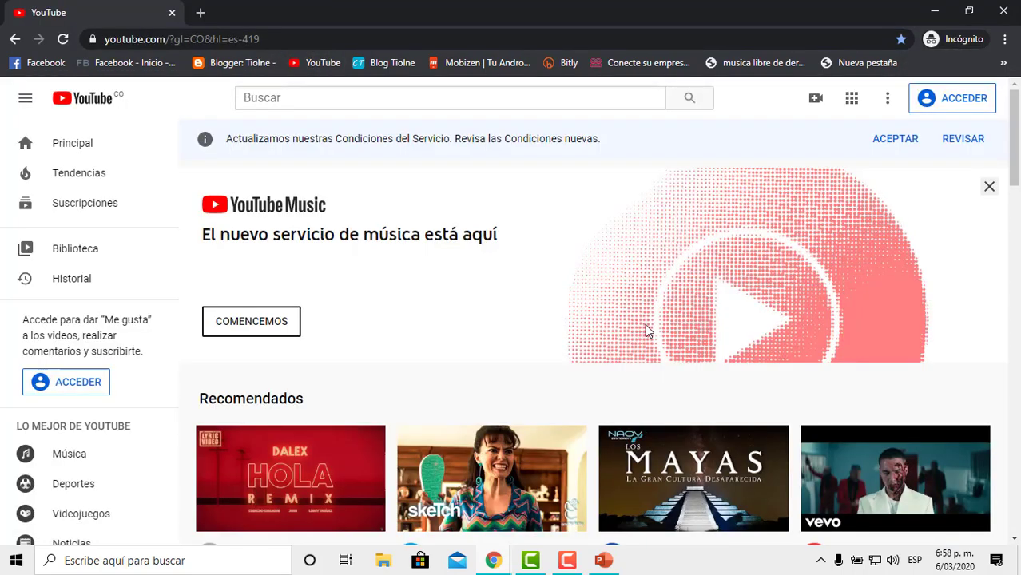
click(816, 99)
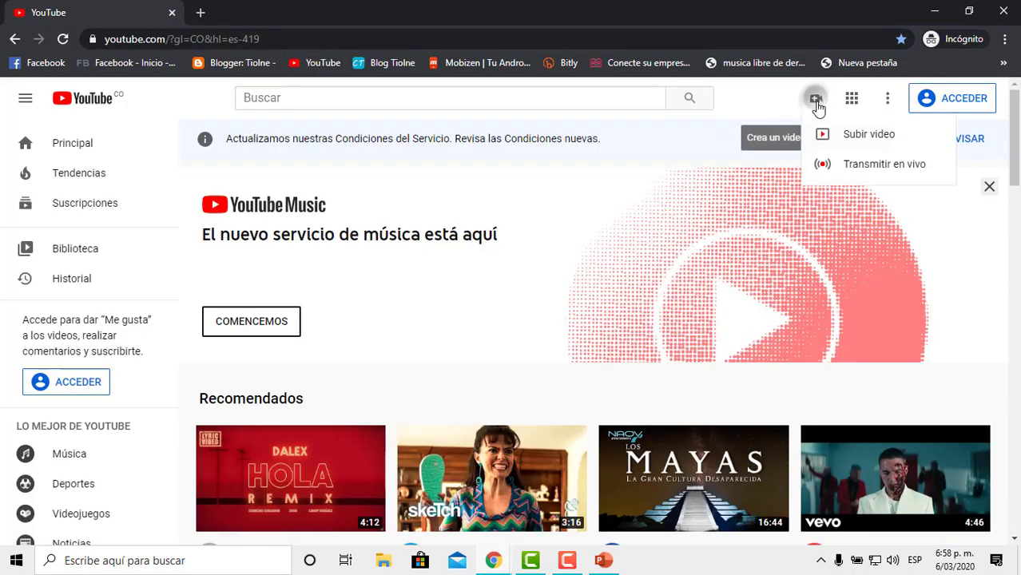
click(856, 136)
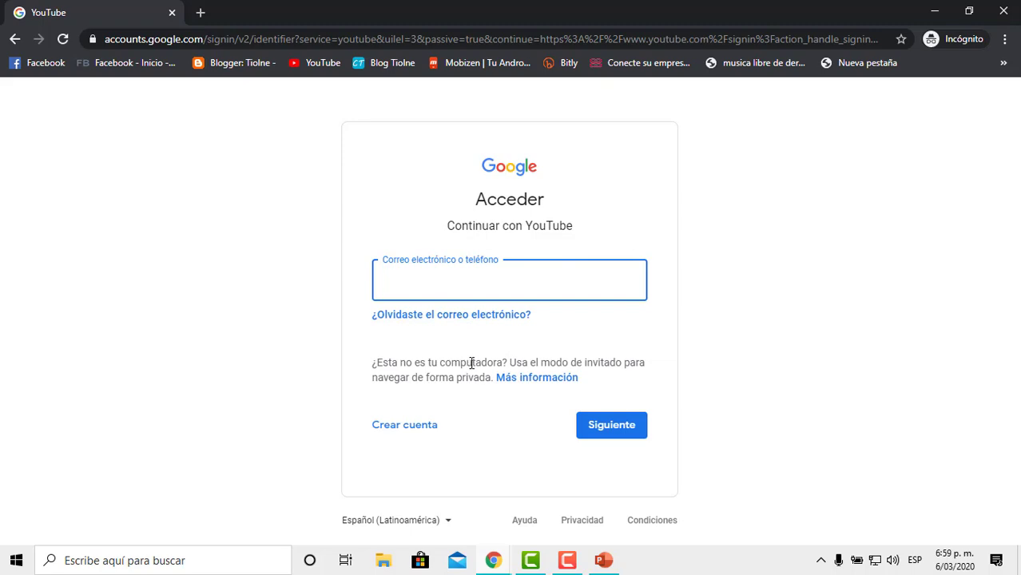
click(1009, 16)
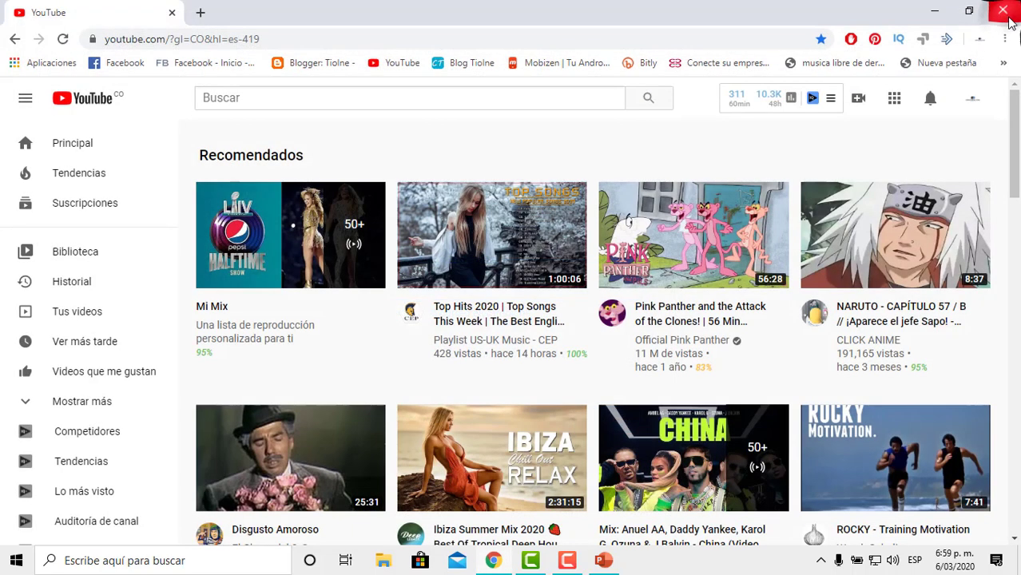
- Upload the ELIMINAR COOKIES DE FIREFOX MP4 video from the desktop folder of the same name
click(859, 100)
click(861, 132)
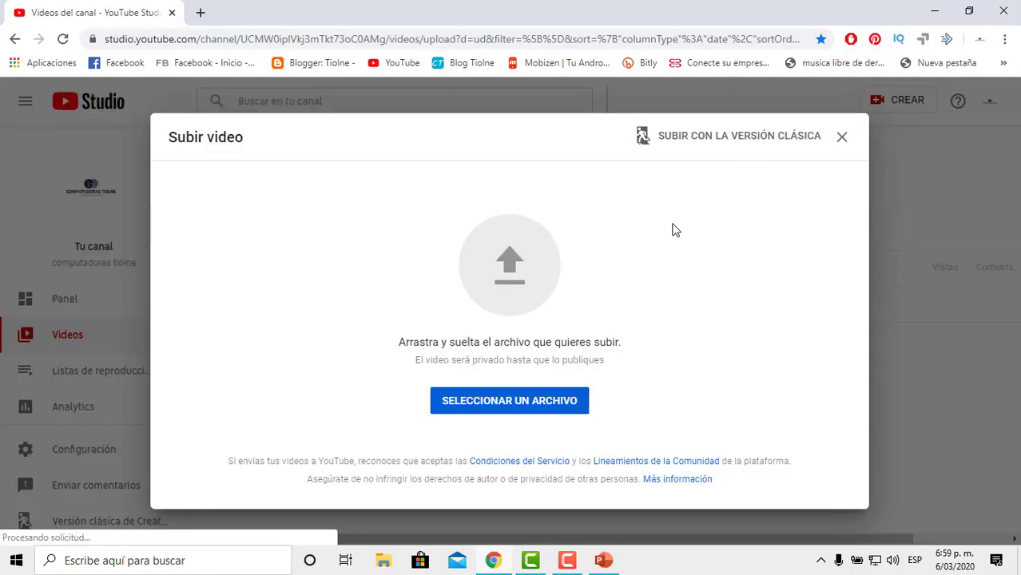
click(520, 406)
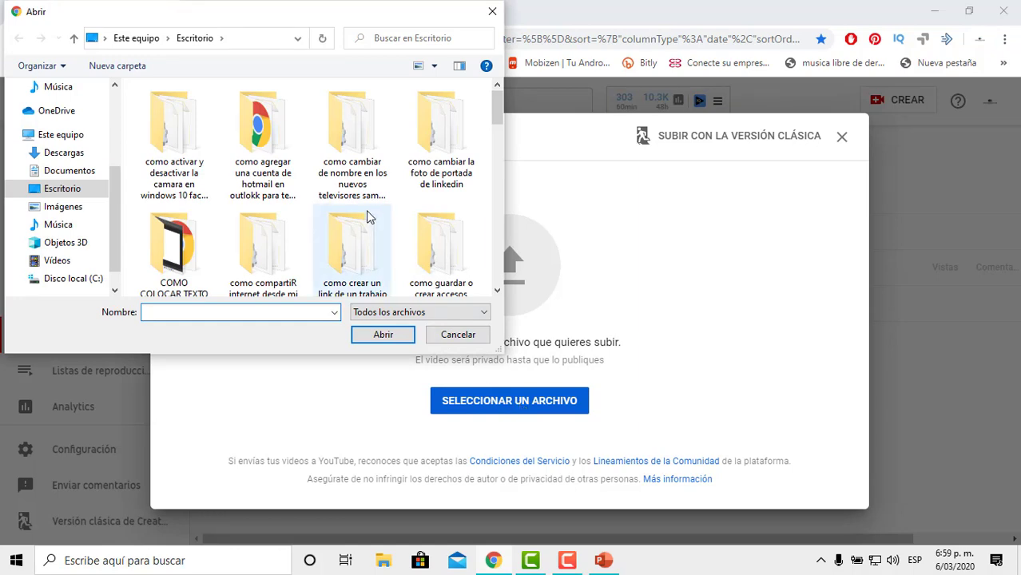
scroll(436, 210, down, 10)
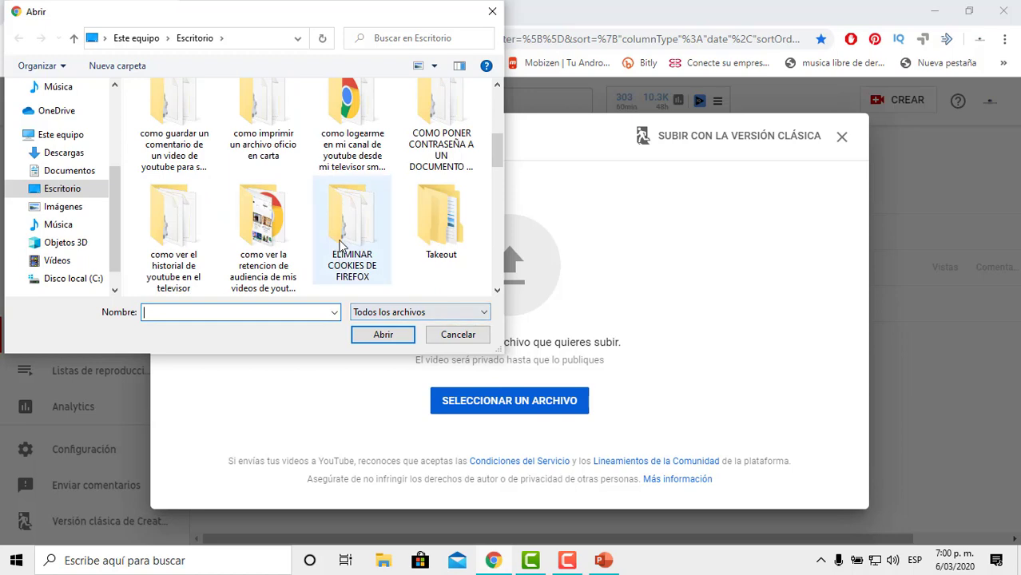
double_click(339, 239)
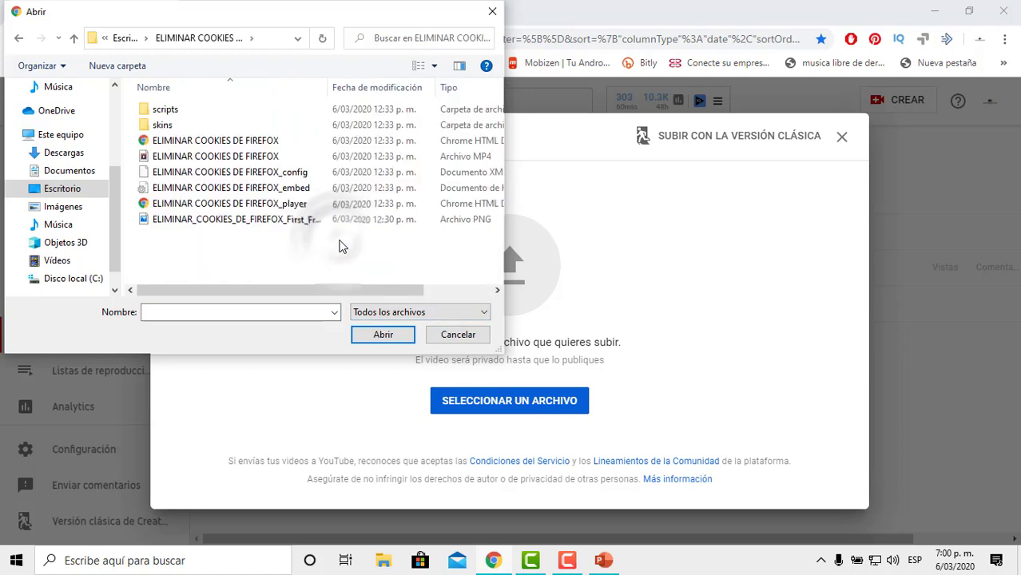
double_click(209, 160)
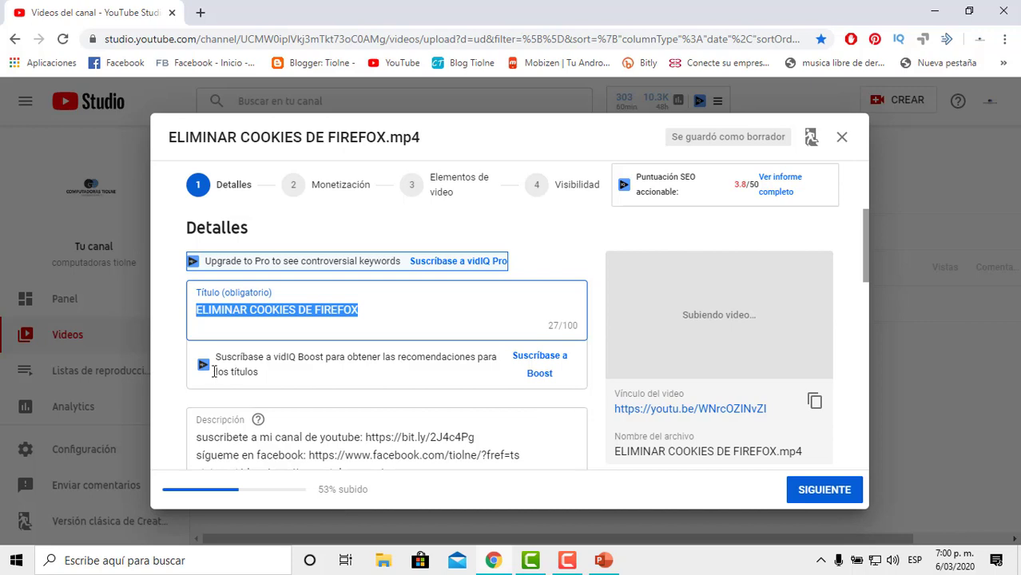
- Title the video "como ELIMINAR las COOKIES en el navegador MOZILLA FIREFOX FACIL (2020)" and upload the ELIMINAR_COOKIES_DE_FIREFOX_First_Fr... PNG as its thumbnail
click(377, 310)
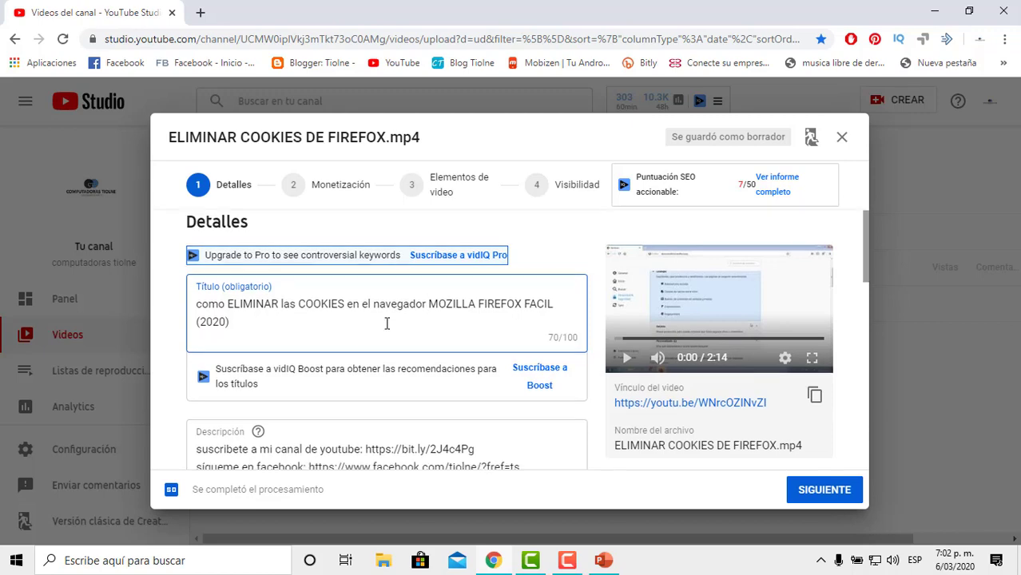
scroll(386, 323, down, 4)
scroll(390, 330, down, 1)
scroll(388, 326, down, 2)
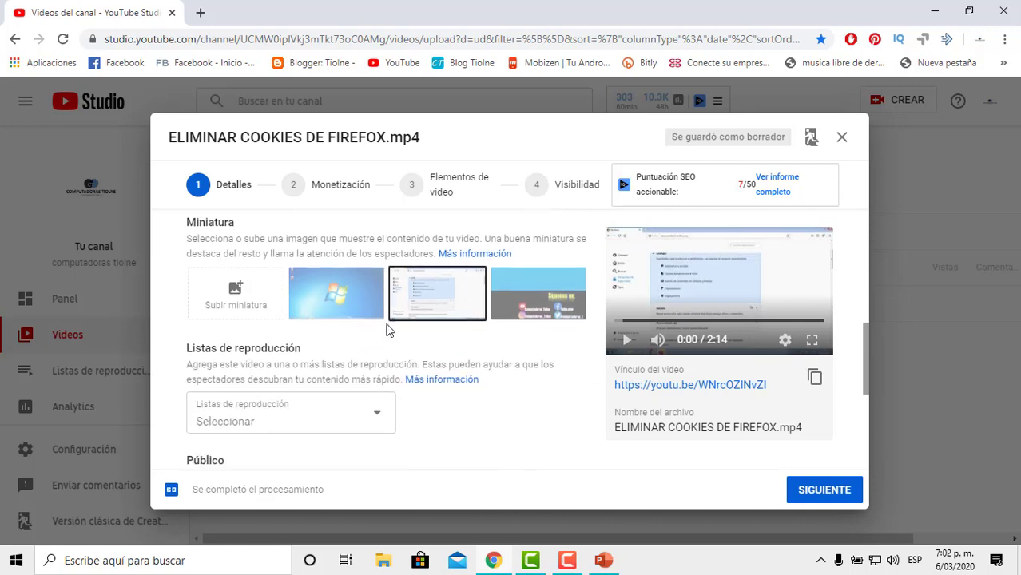
scroll(267, 320, up, 1)
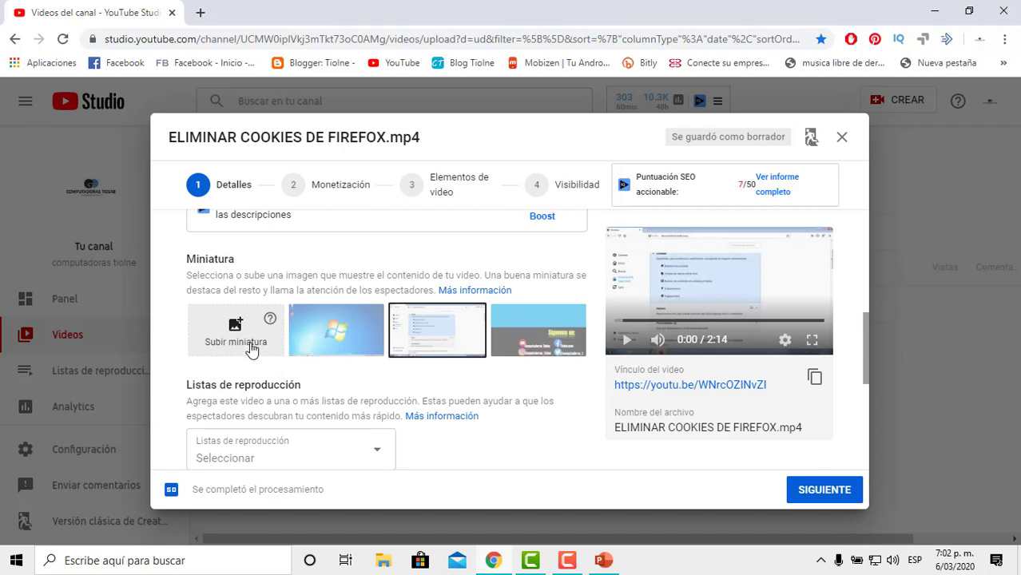
click(250, 348)
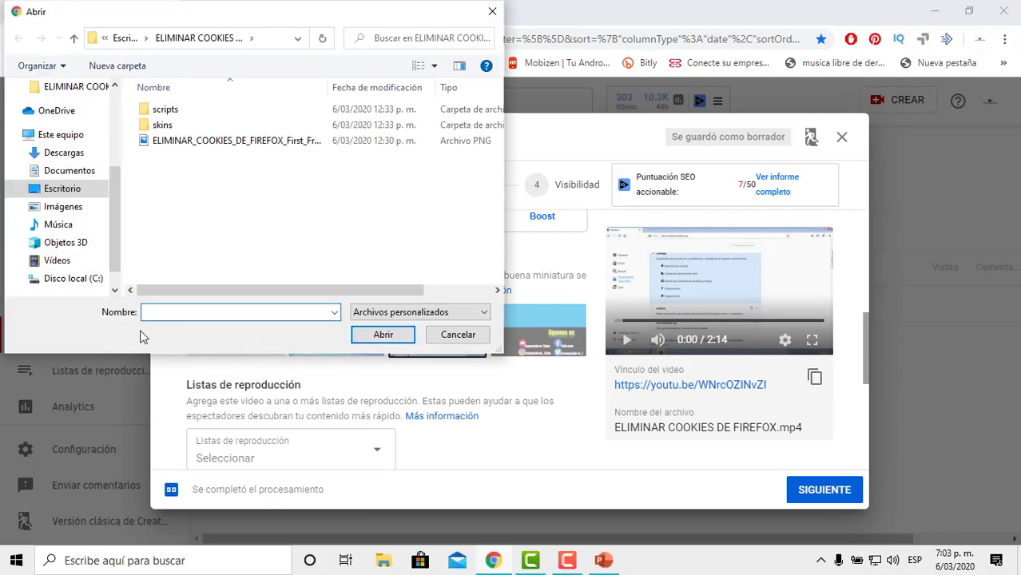
double_click(236, 140)
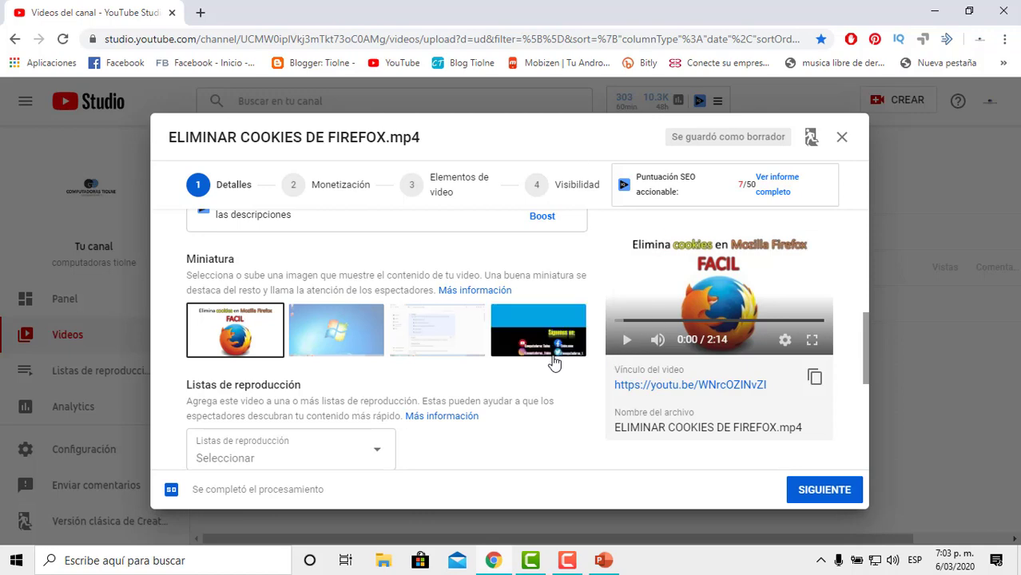
- Add the tags como eliminar las cookies en mozilla, como eliminar las cookies en firefox, mozilla, firefox, cookies, eliminar cookies, facil and porque eliminar las cookies en mozilla
scroll(383, 371, down, 4)
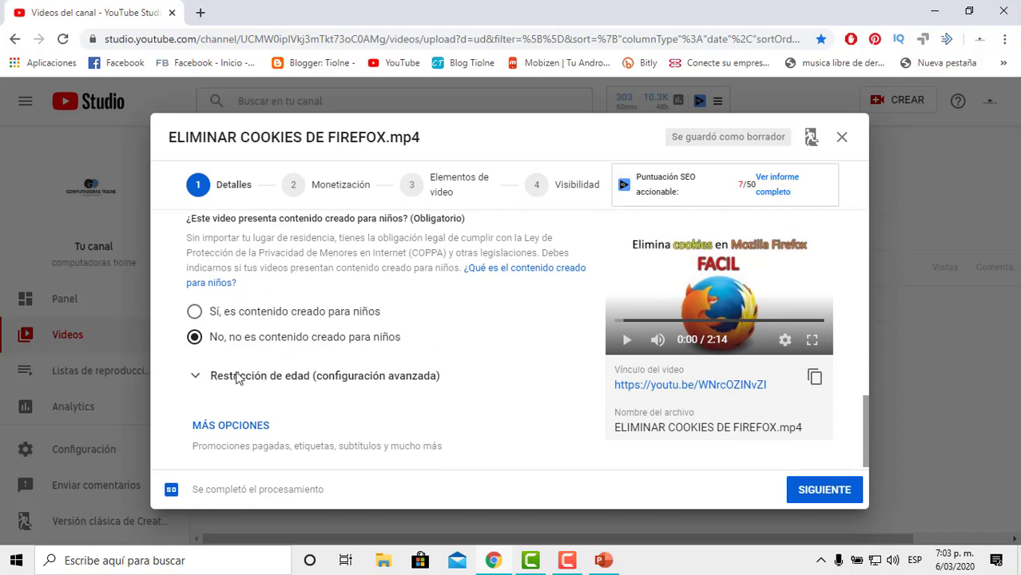
scroll(353, 386, down, 1)
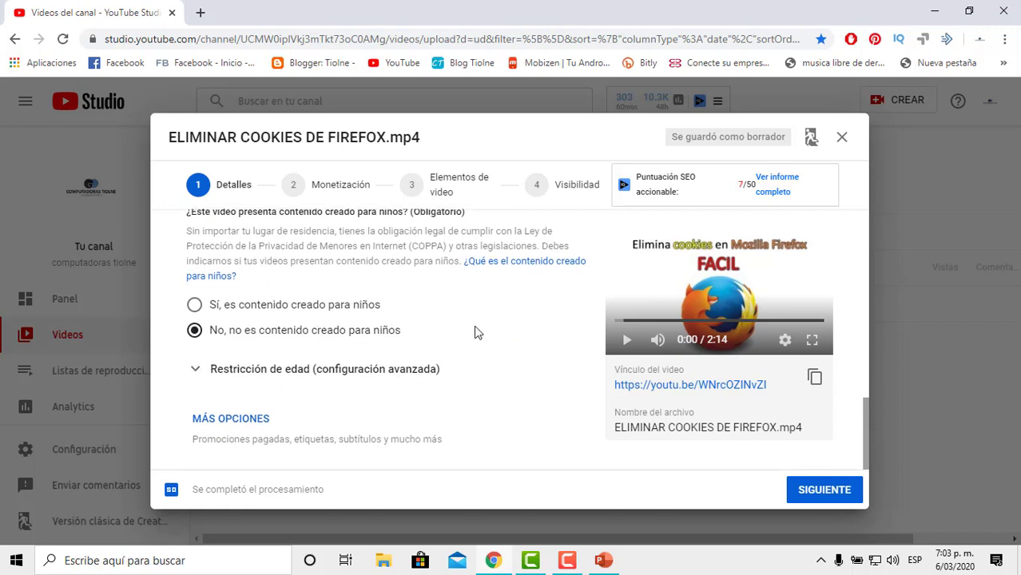
click(257, 428)
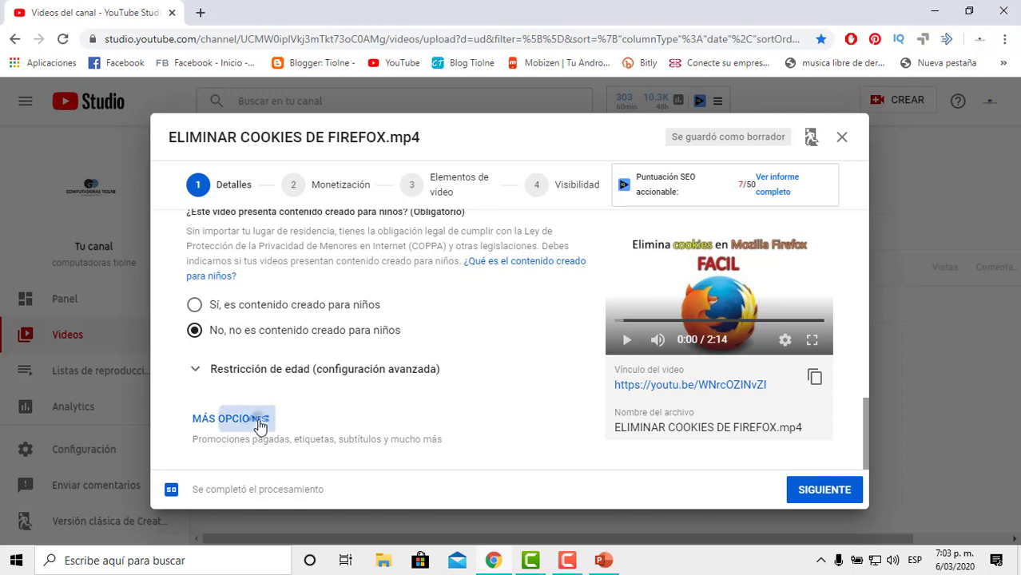
scroll(499, 390, down, 5)
click(450, 284)
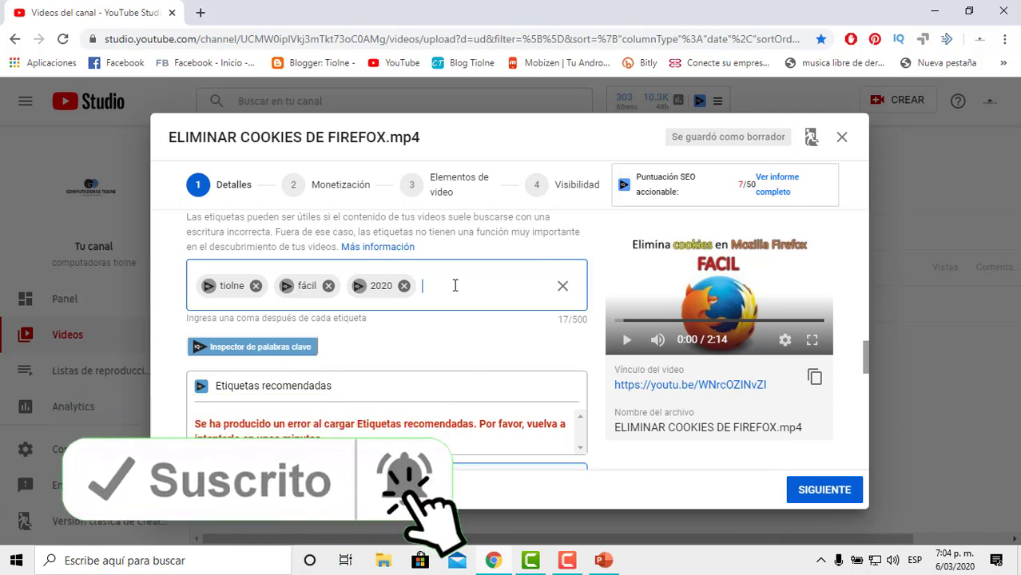
text(omo)
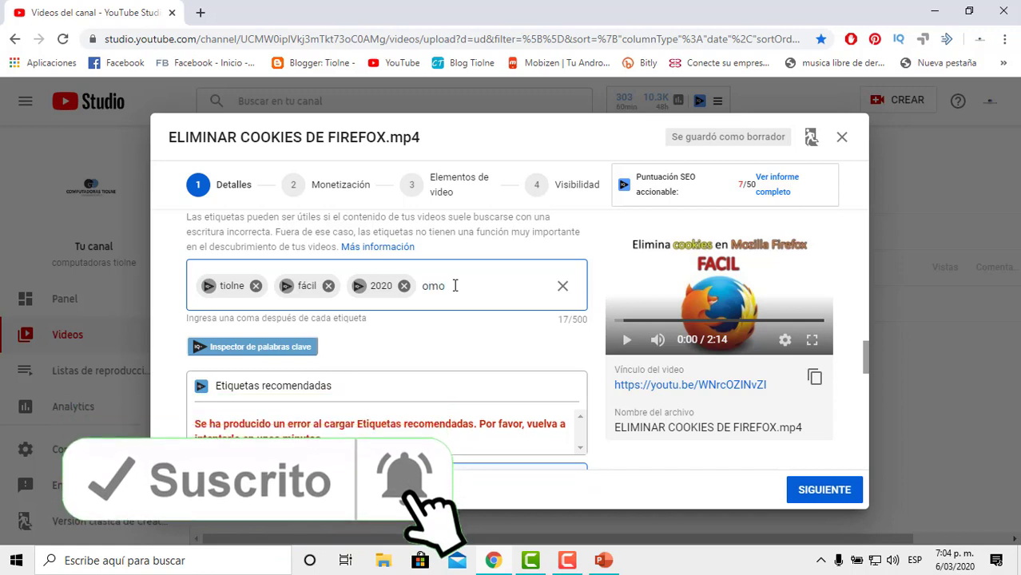
key(ctrl+a)
text(las cookies en mozilla)
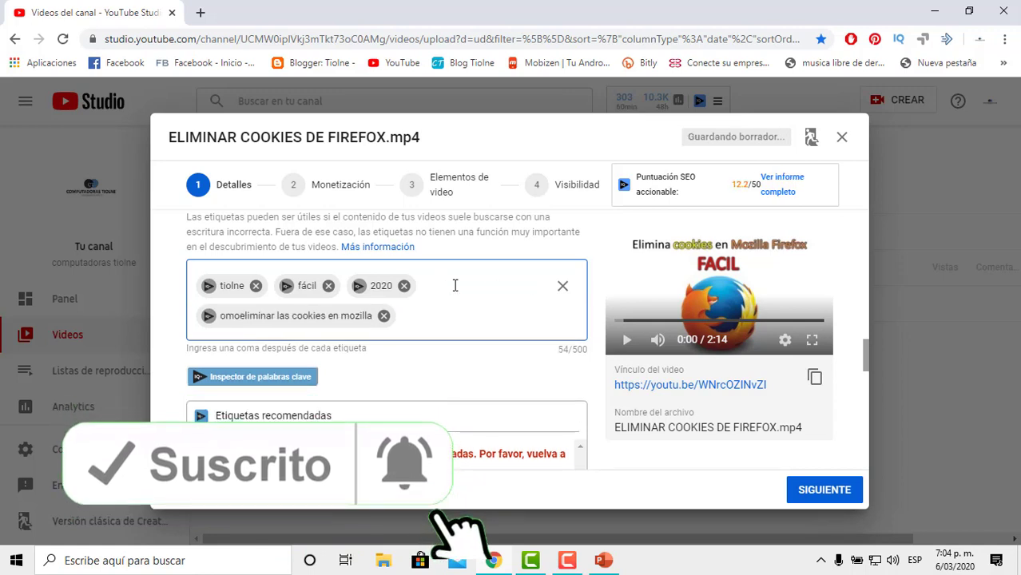
text(como eliminar las cookies en firefox)
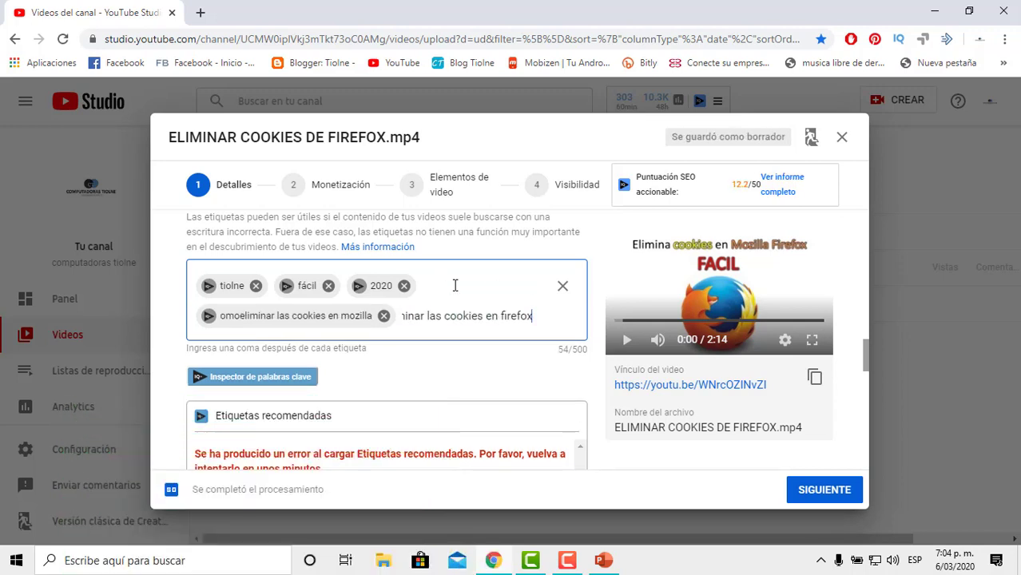
key(Return)
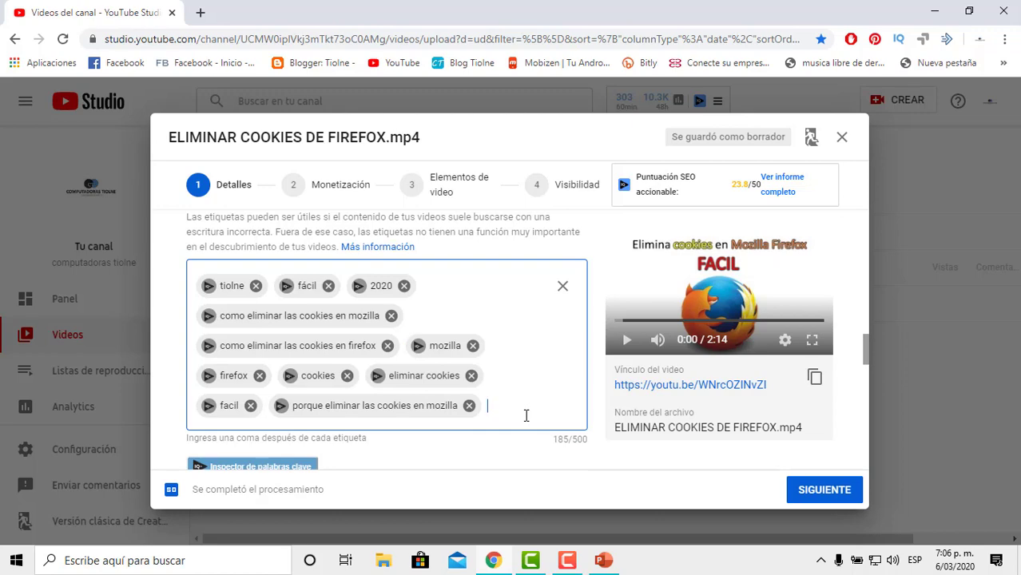
- Review the completed video details and advance through the monetization and video elements stages to the visibility settings
scroll(525, 416, up, 6)
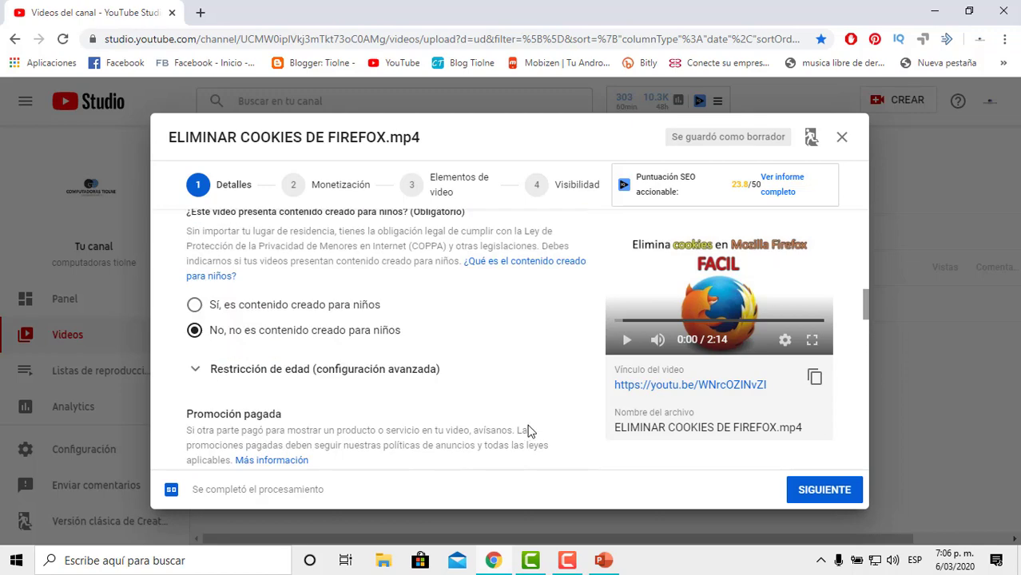
scroll(527, 431, up, 3)
scroll(528, 428, up, 3)
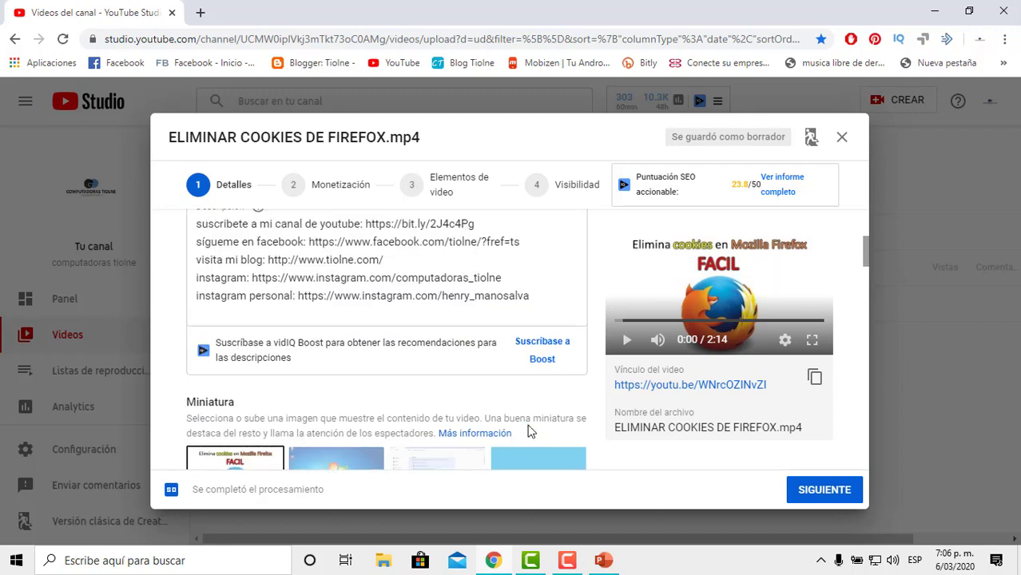
scroll(529, 431, up, 3)
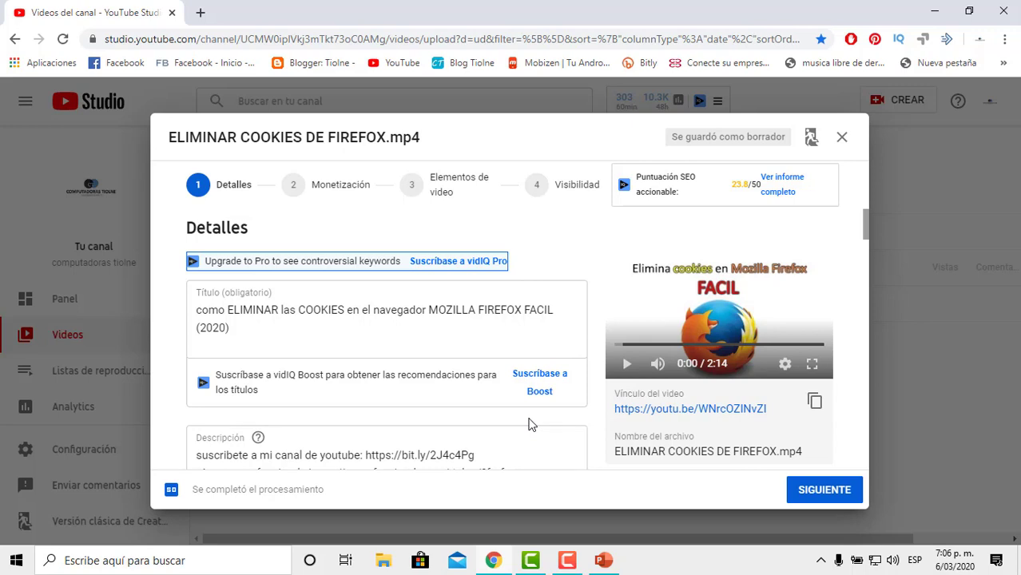
click(336, 193)
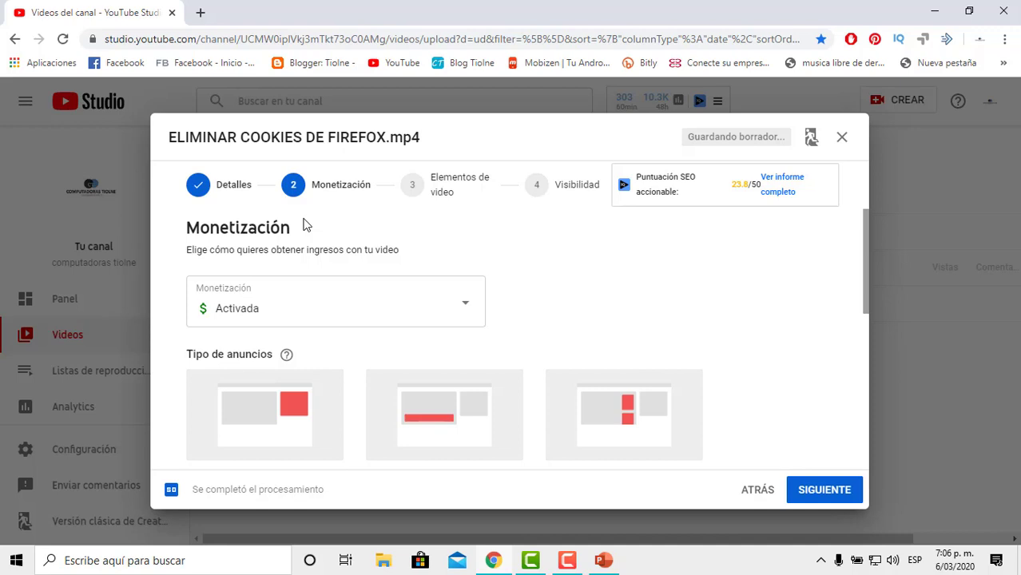
click(454, 188)
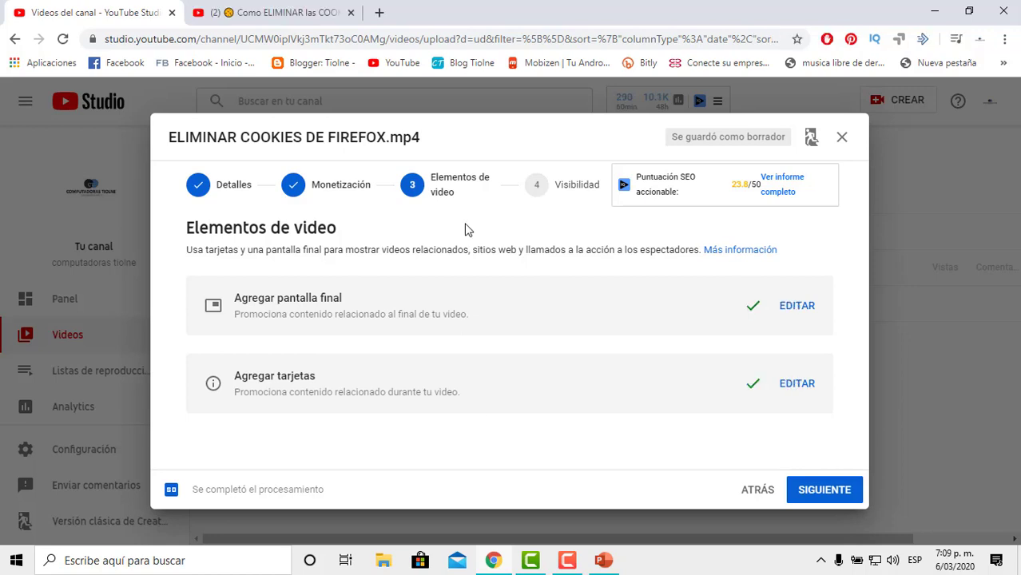
click(581, 200)
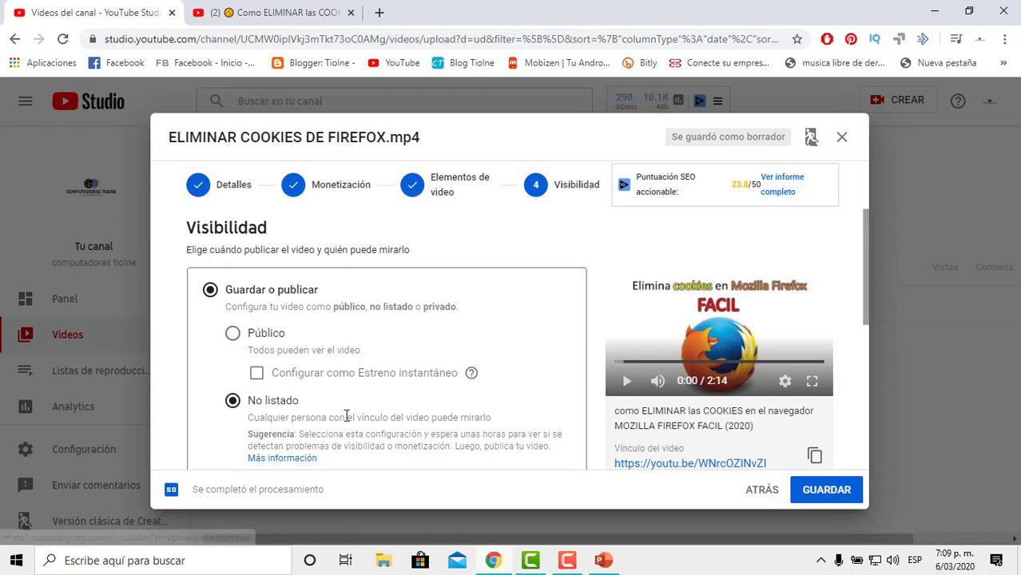
- Set the video's visibility to Privado
mouse_move(472, 375)
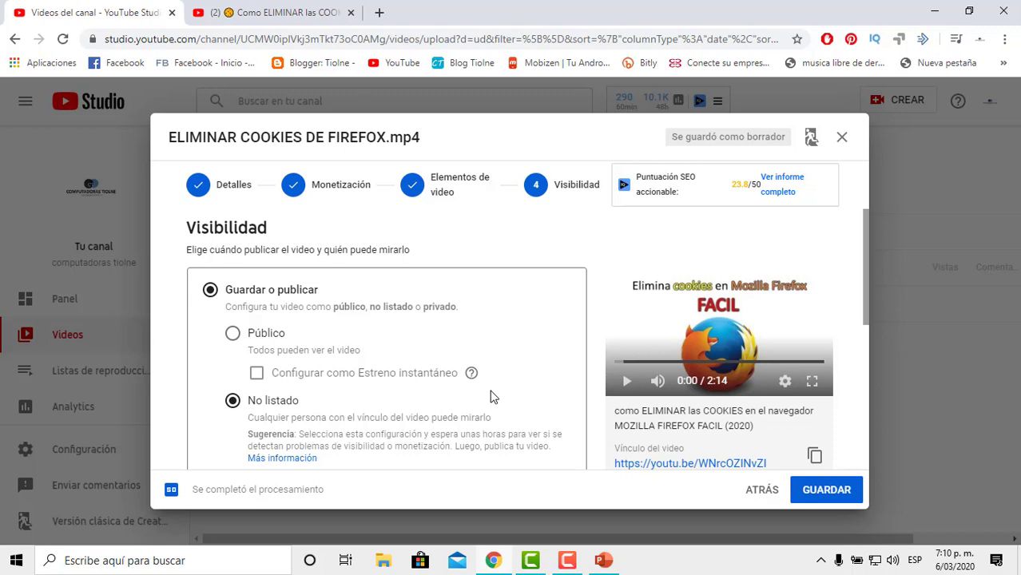
scroll(492, 397, down, 1)
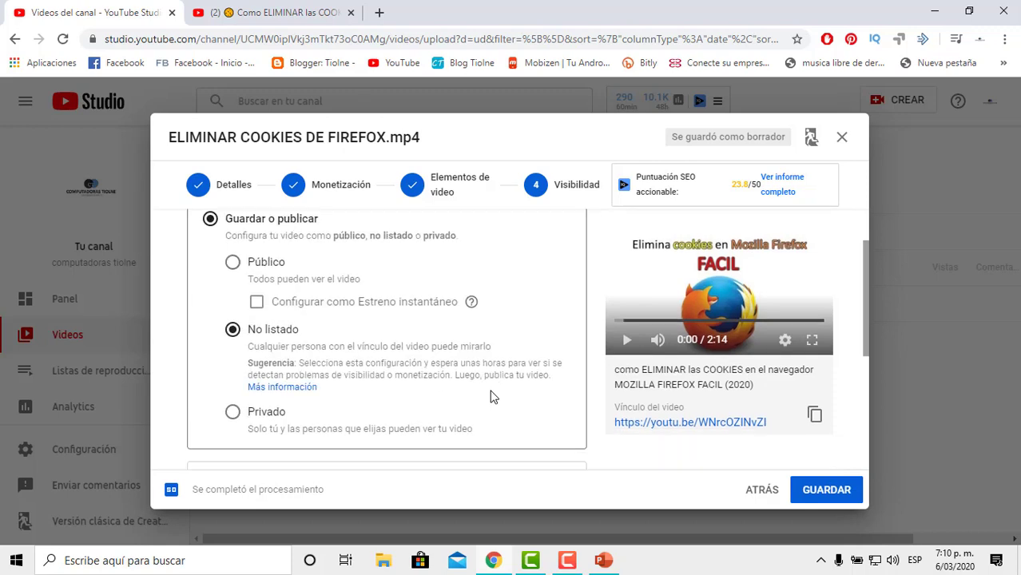
click(232, 411)
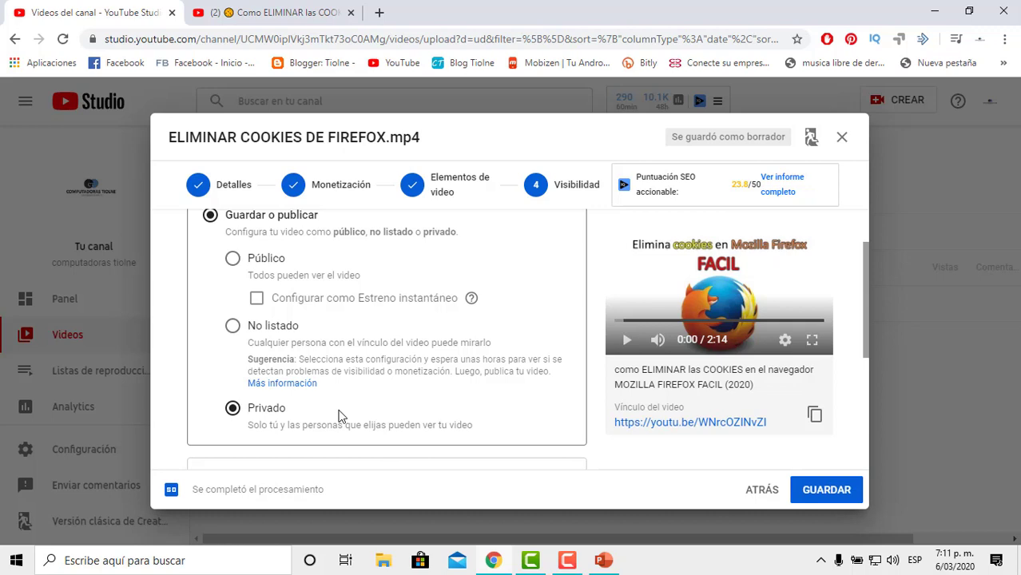
- Set the video's visibility to Público, publish it and dismiss the link-sharing dialog
scroll(224, 335, up, 2)
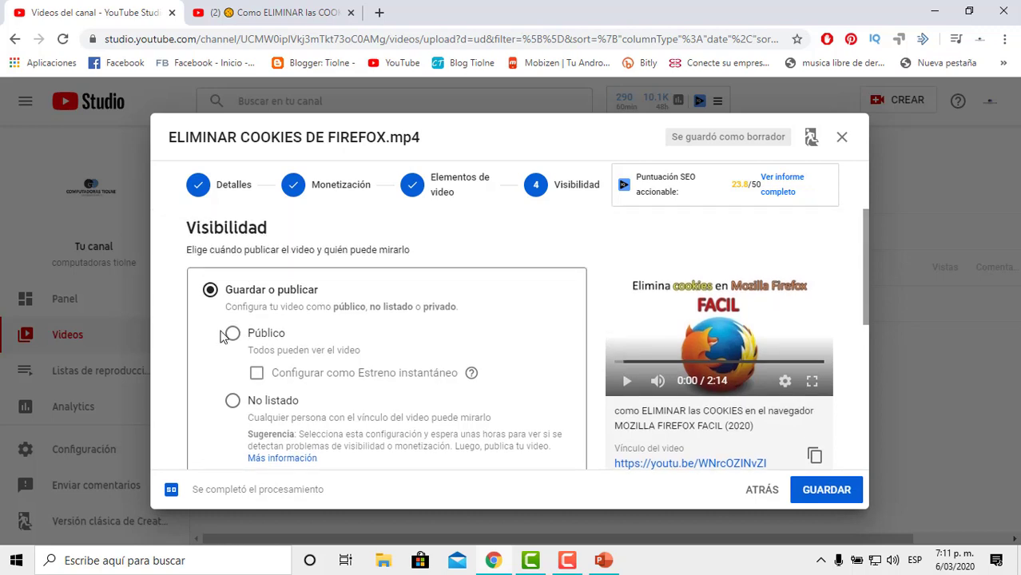
click(231, 335)
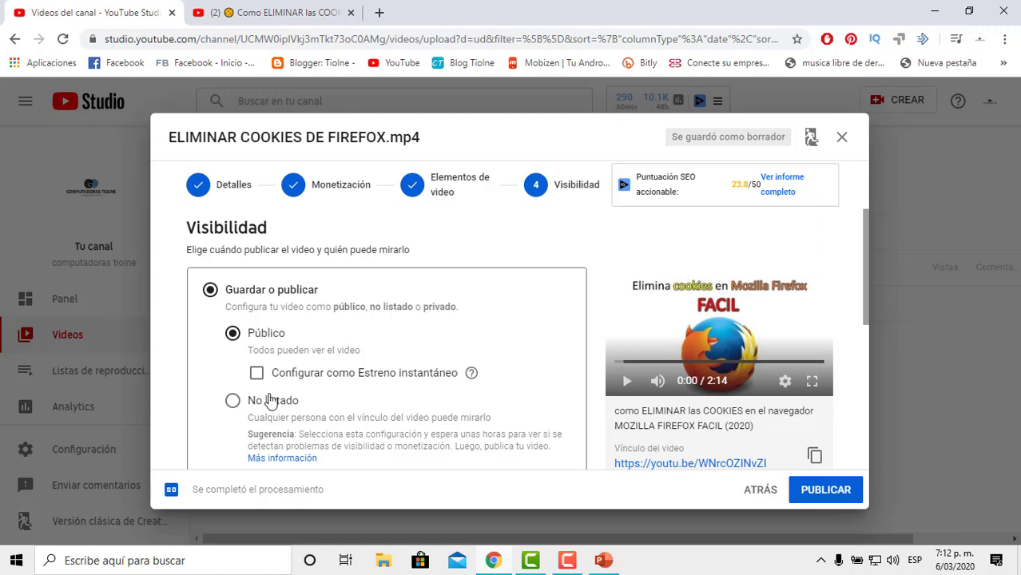
scroll(272, 402, down, 2)
scroll(269, 408, up, 2)
click(831, 494)
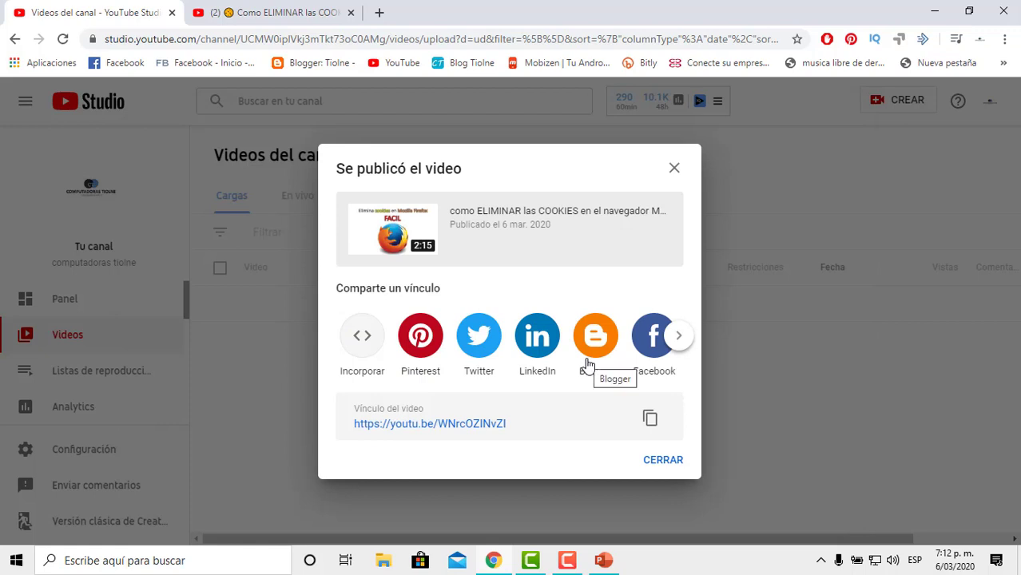
click(676, 463)
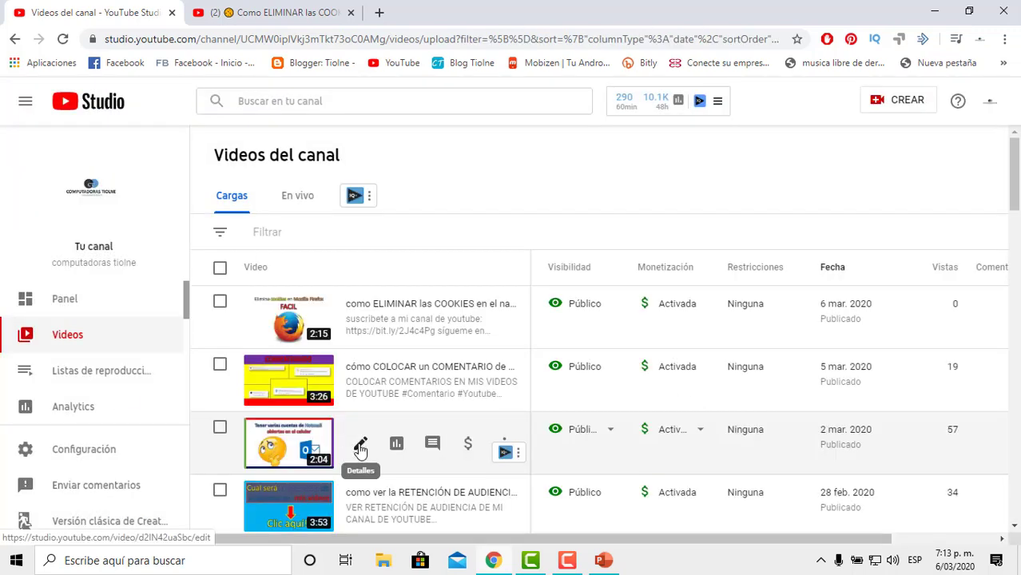